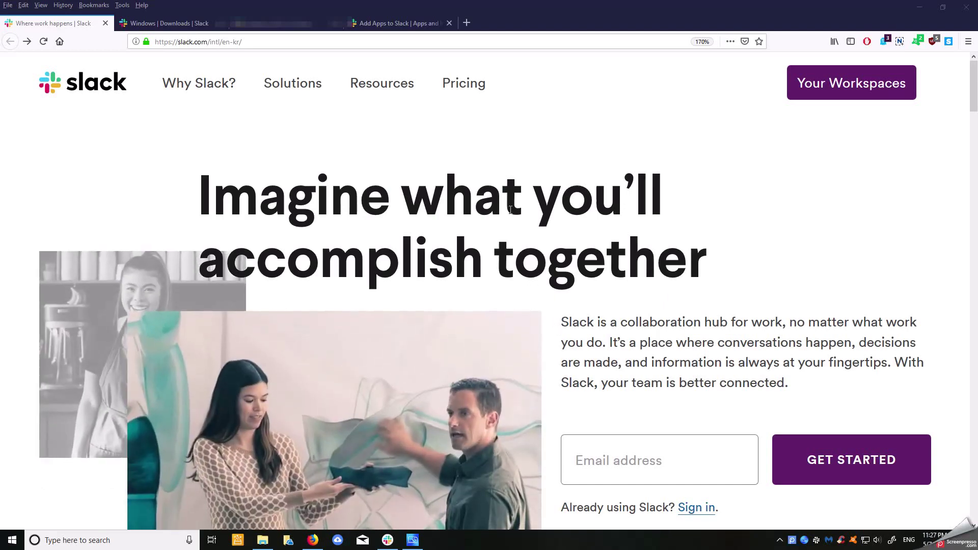
Look over the Slack homepage, including the Solutions options, what's new, product features and customer stories.
{"action": "mouse_move", "coordinate": [301, 91]}
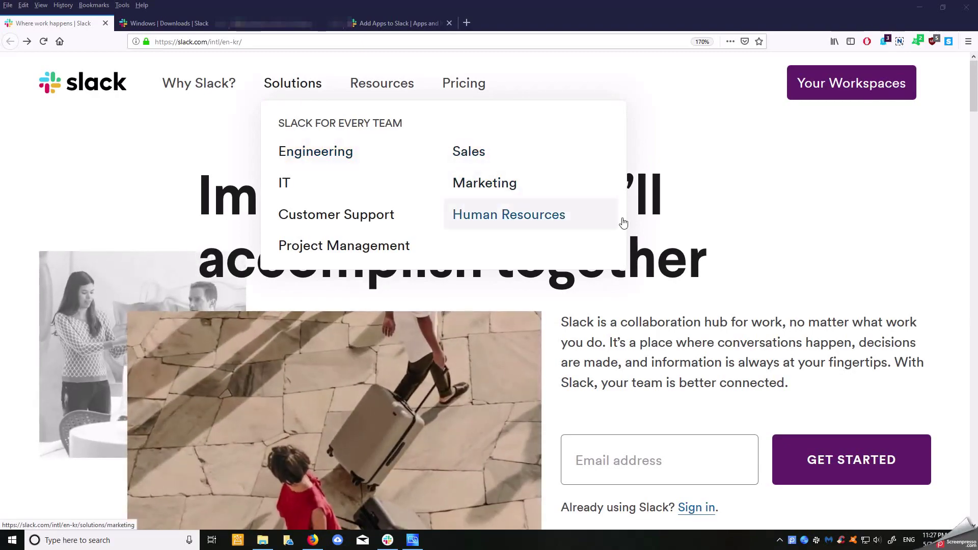
{"action": "scroll", "coordinate": [603, 240], "scroll_direction": "down", "scroll_amount": 15}
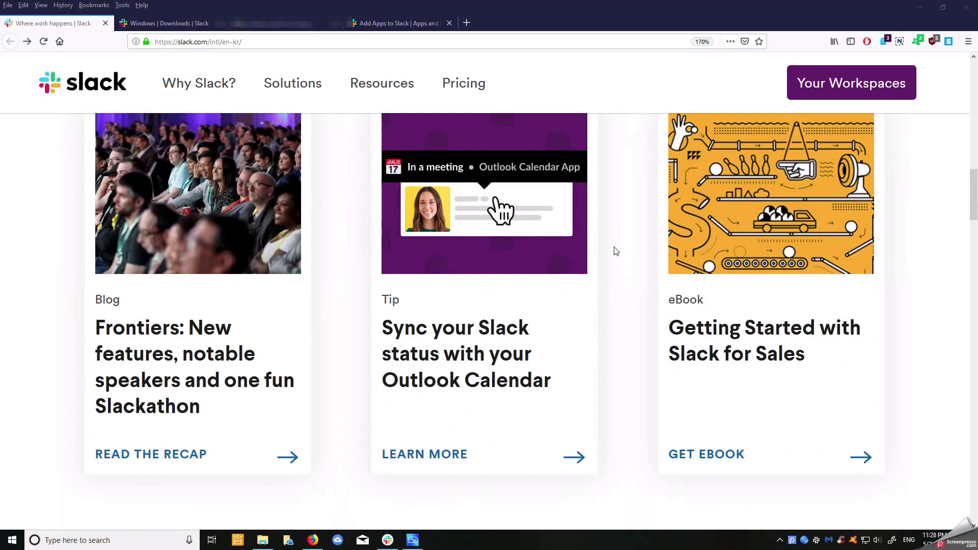
{"action": "scroll", "coordinate": [615, 251], "scroll_direction": "down", "scroll_amount": 10}
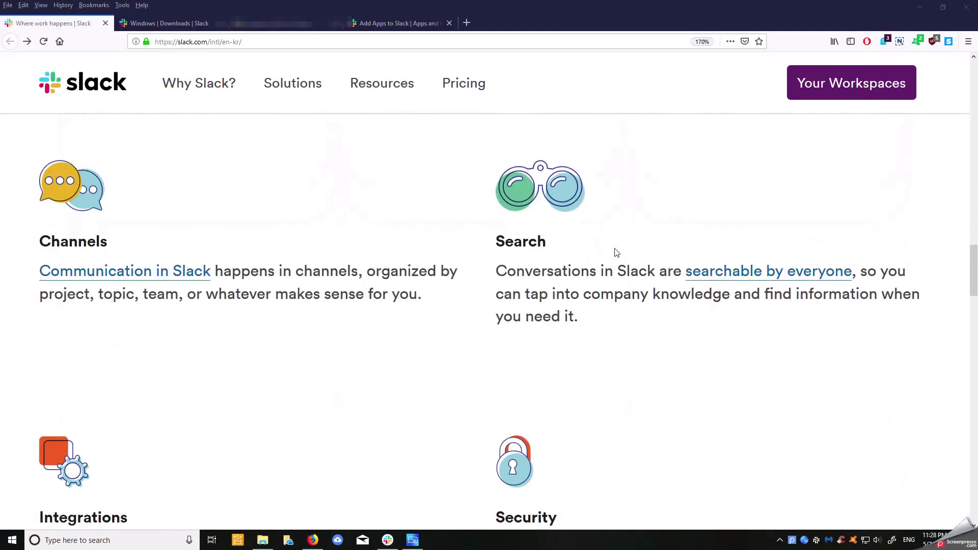
{"action": "scroll", "coordinate": [616, 252], "scroll_direction": "down", "scroll_amount": 12}
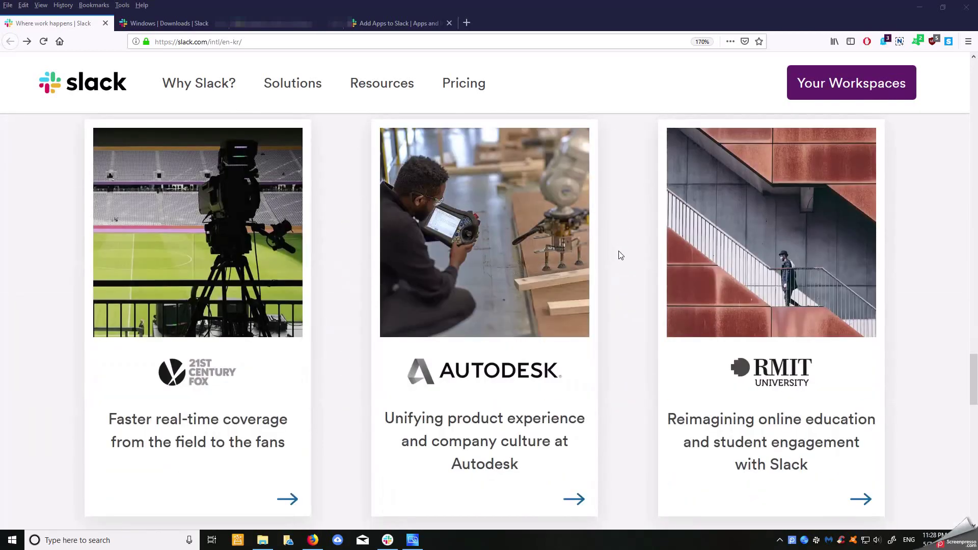
{"action": "scroll", "coordinate": [624, 332], "scroll_direction": "down", "scroll_amount": 3}
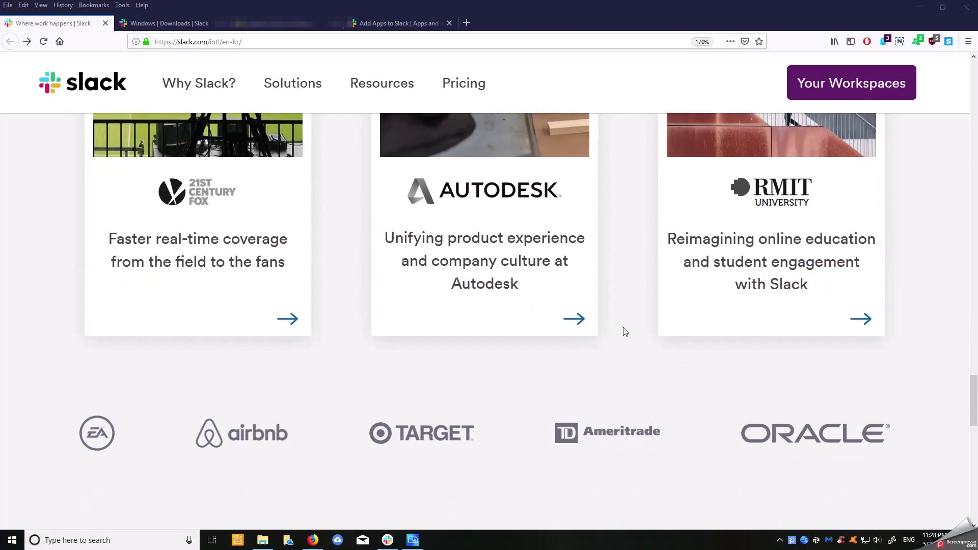
{"action": "scroll", "coordinate": [626, 332], "scroll_direction": "up", "scroll_amount": 10}
{"action": "scroll", "coordinate": [625, 331], "scroll_direction": "up", "scroll_amount": 15}
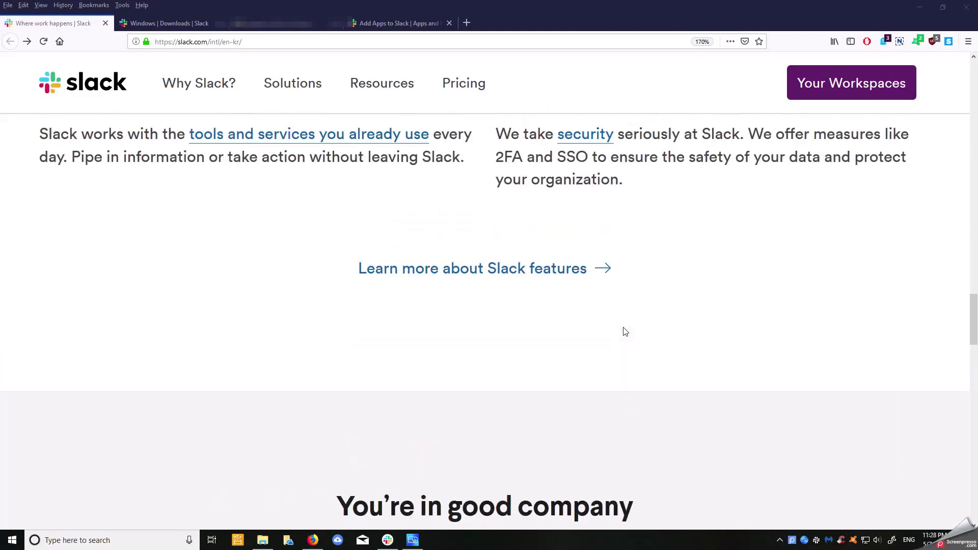
{"action": "scroll", "coordinate": [625, 332], "scroll_direction": "up", "scroll_amount": 10}
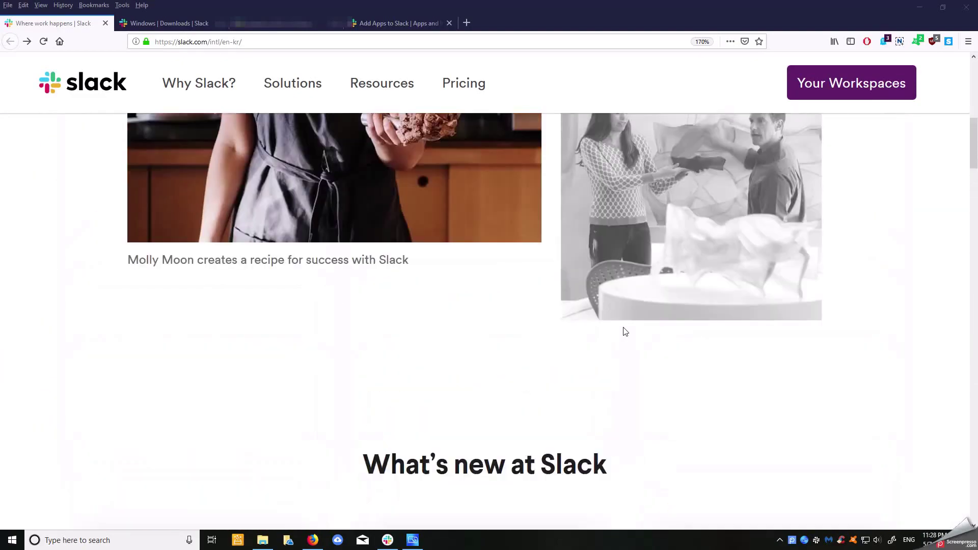
{"action": "scroll", "coordinate": [585, 300], "scroll_direction": "up", "scroll_amount": 1}
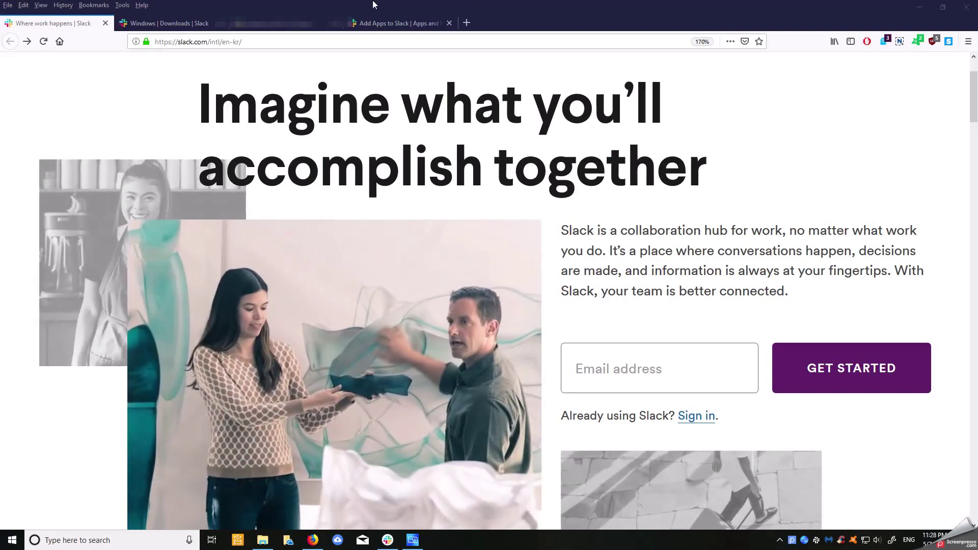
{"action": "scroll", "coordinate": [467, 150], "scroll_direction": "up", "scroll_amount": 2}
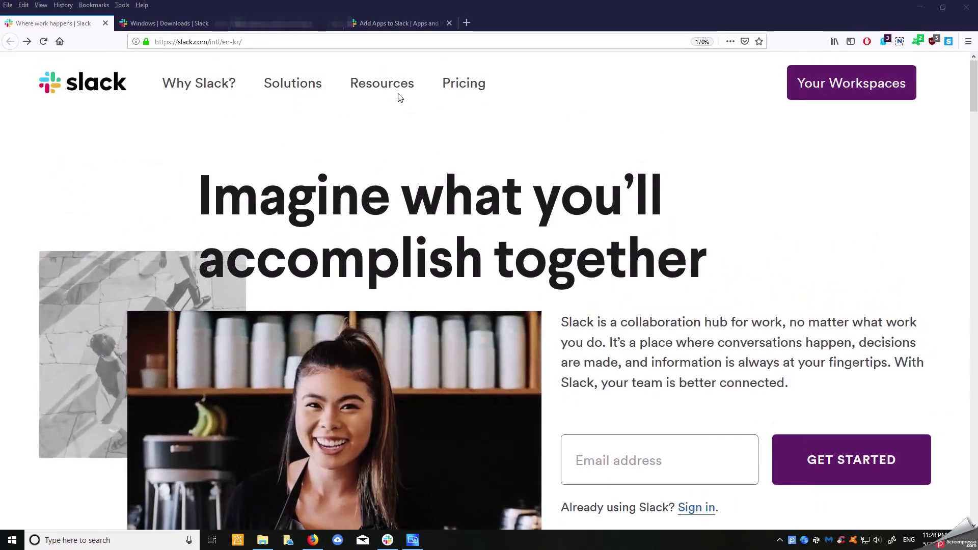
Open Slack's Windows download page from the site's resources and review the download options and app preview.
{"action": "mouse_move", "coordinate": [385, 89]}
{"action": "left_click", "coordinate": [393, 156]}
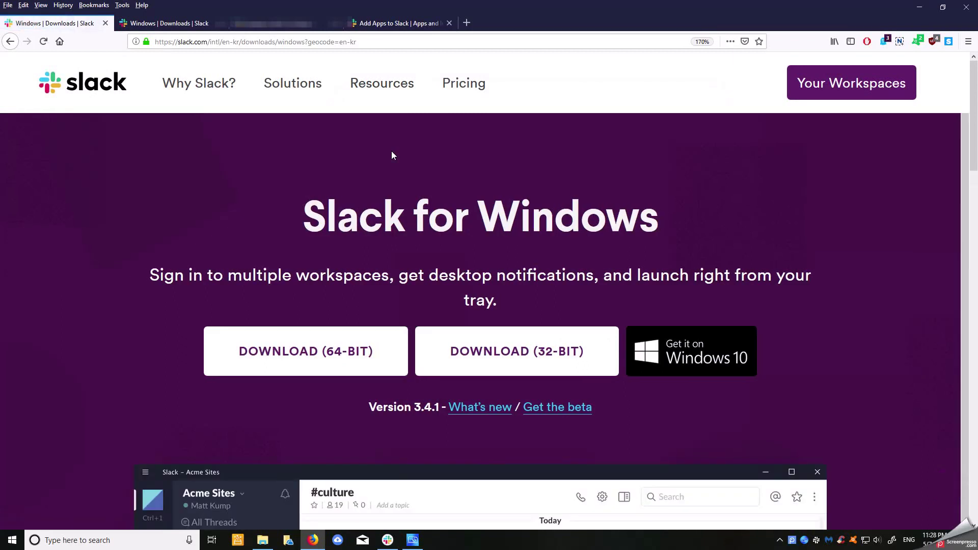
{"action": "scroll", "coordinate": [468, 235], "scroll_direction": "down", "scroll_amount": 2}
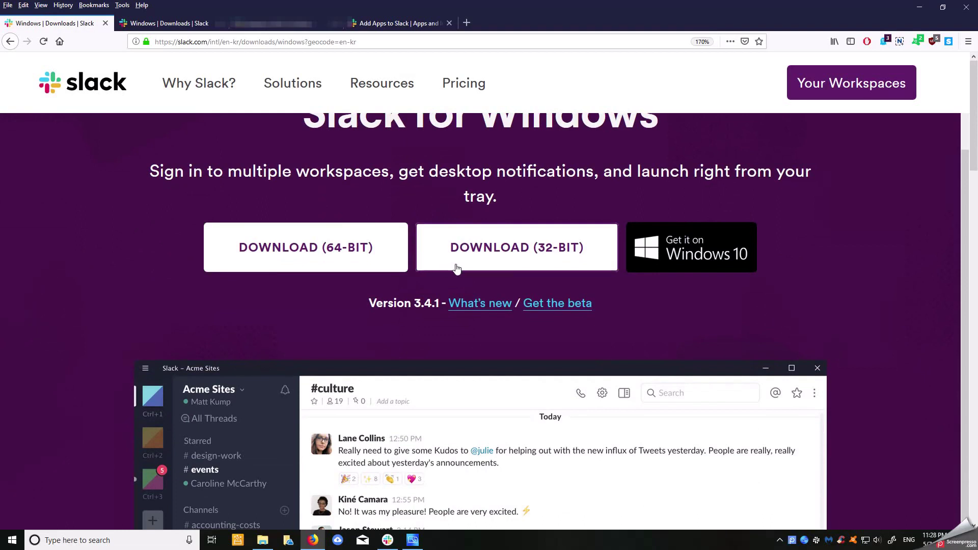
{"action": "scroll", "coordinate": [457, 268], "scroll_direction": "down", "scroll_amount": 1}
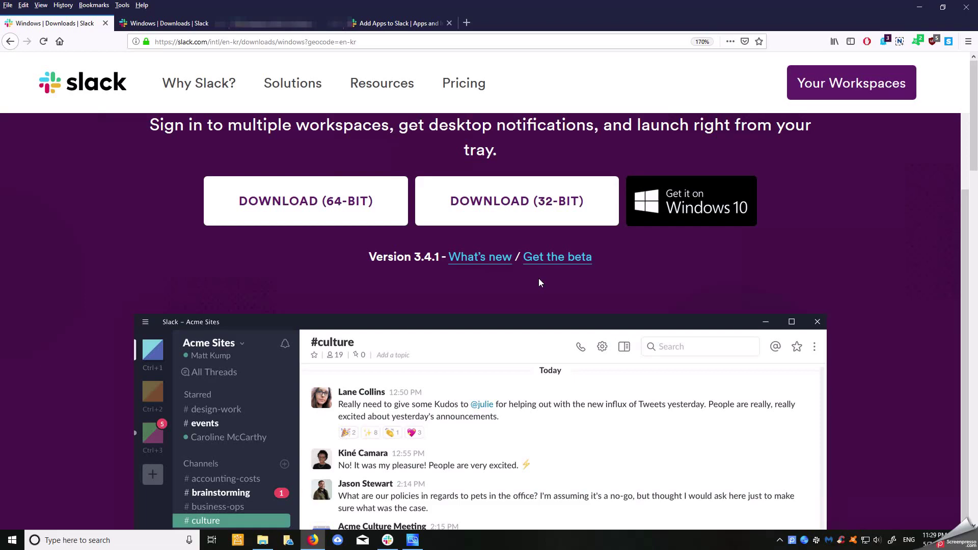
{"action": "scroll", "coordinate": [539, 279], "scroll_direction": "down", "scroll_amount": 5}
{"action": "scroll", "coordinate": [540, 281], "scroll_direction": "down", "scroll_amount": 1}
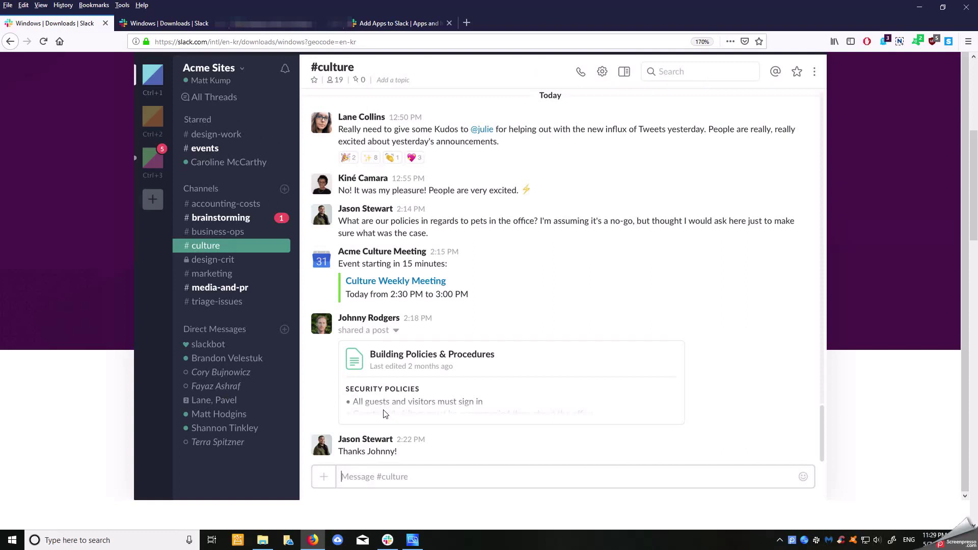
Switch to the Slack desktop app and open the #4th channel.
{"action": "mouse_move", "coordinate": [389, 544]}
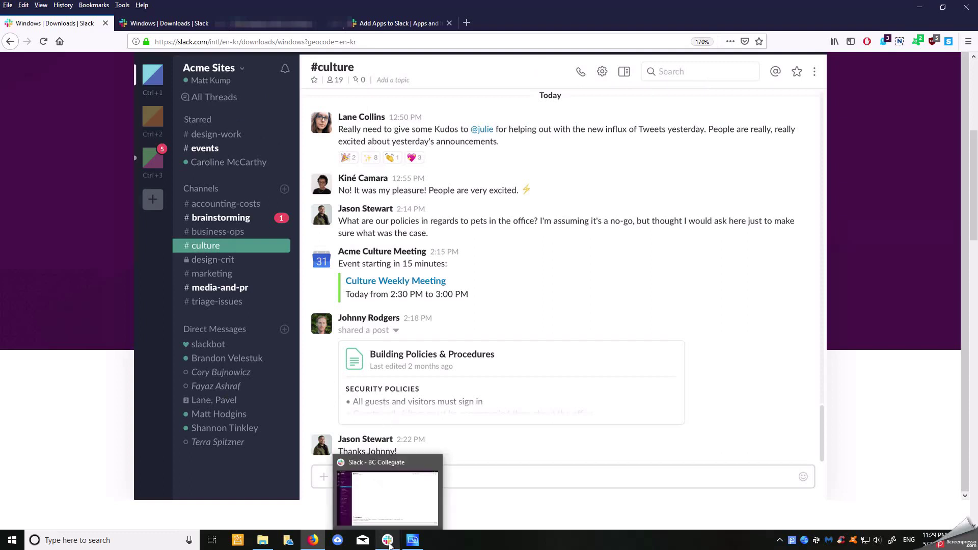
{"action": "left_click", "coordinate": [388, 544]}
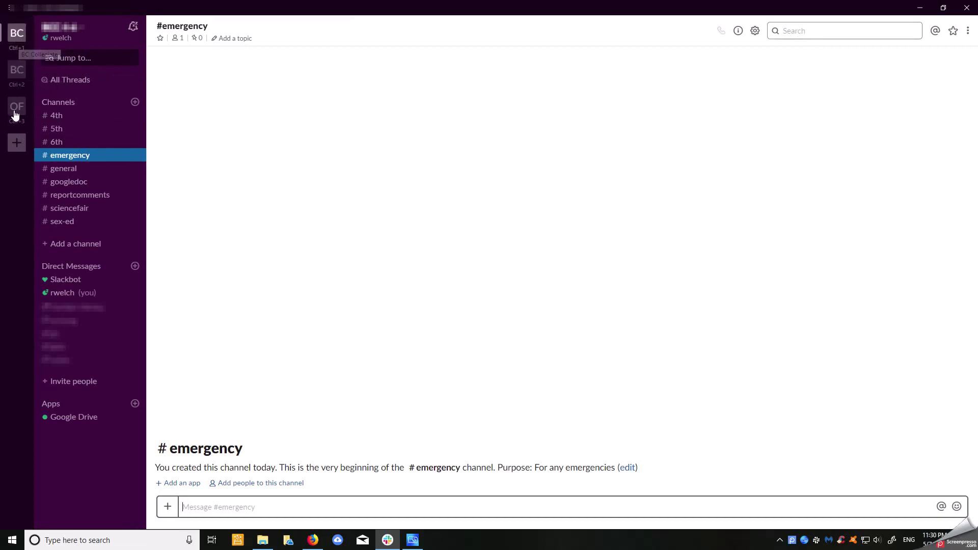
{"action": "left_click", "coordinate": [80, 117]}
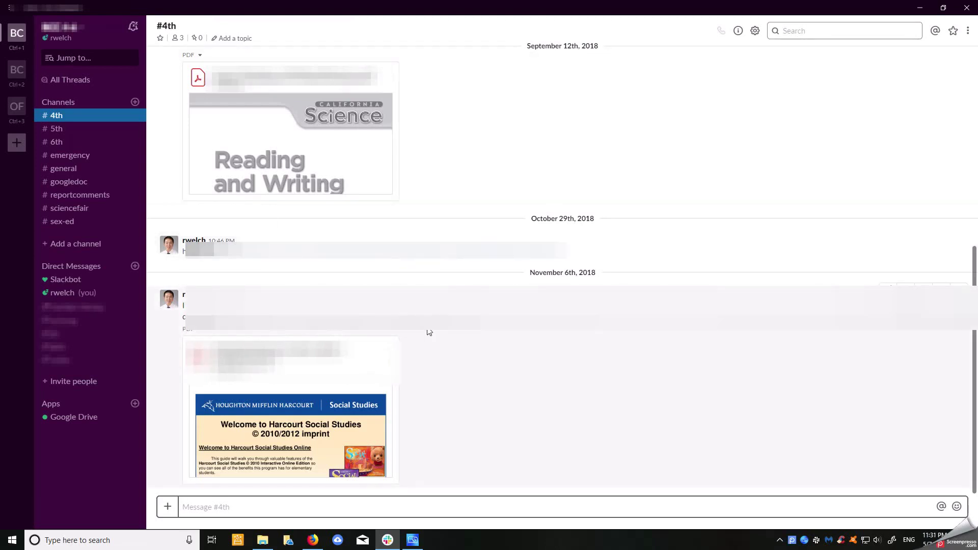
View the options for attaching files in #4th, and open a direct message conversation with a colleague.
{"action": "left_click", "coordinate": [166, 508]}
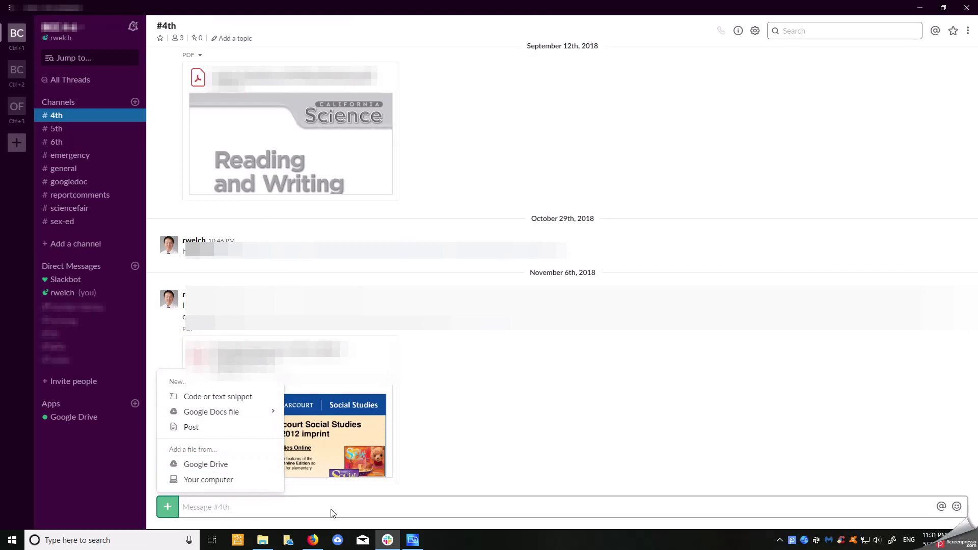
{"action": "left_click", "coordinate": [497, 429]}
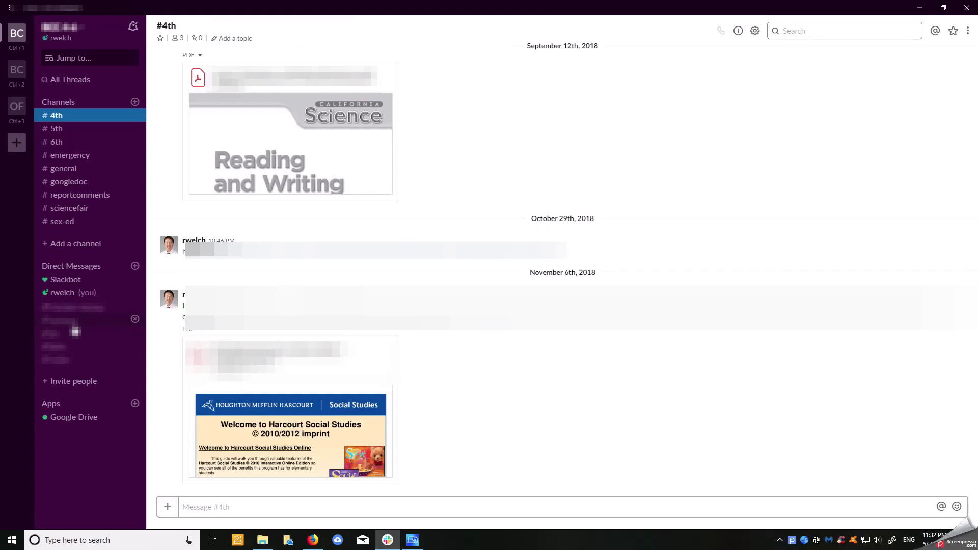
{"action": "left_click", "coordinate": [72, 321]}
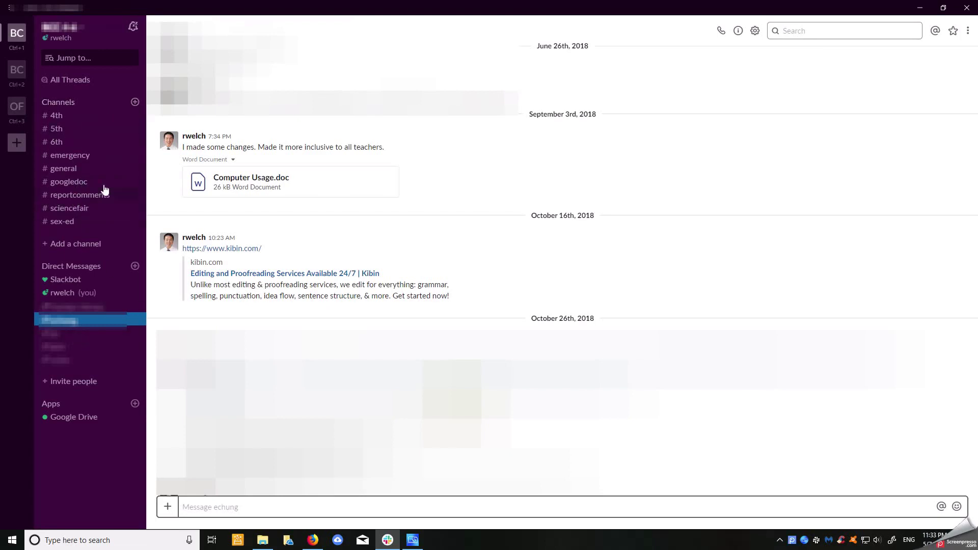
Set up a new channel named fieldtrip with the purpose "planning", and check the list of members available to invite.
{"action": "left_click", "coordinate": [134, 103]}
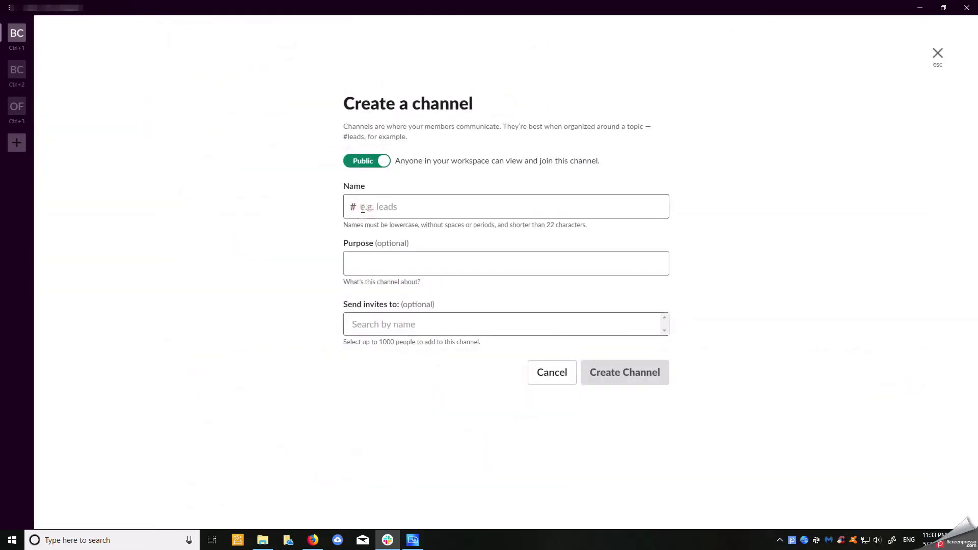
{"action": "type", "text": "file"}
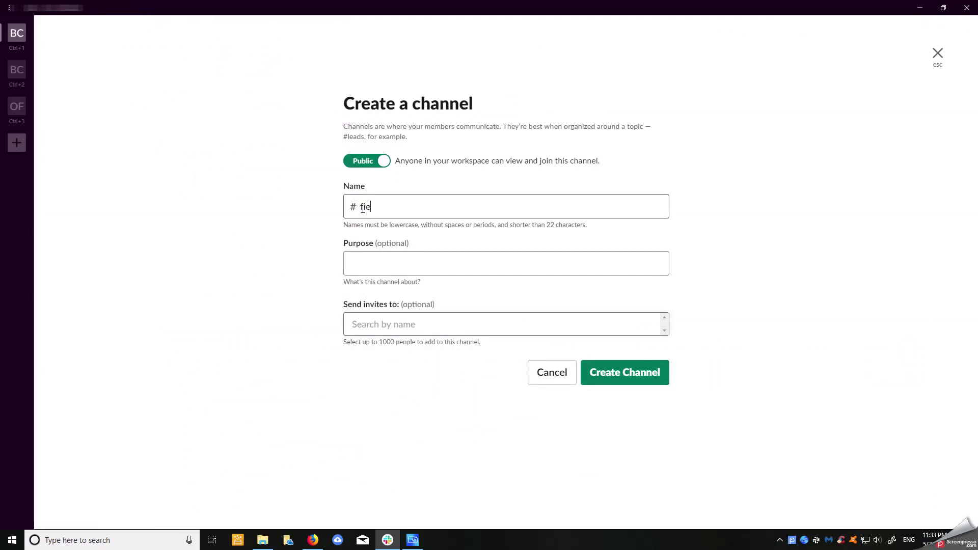
{"action": "type", "text": "dtrip"}
{"action": "left_click", "coordinate": [387, 260]}
{"action": "type", "text": "p"}
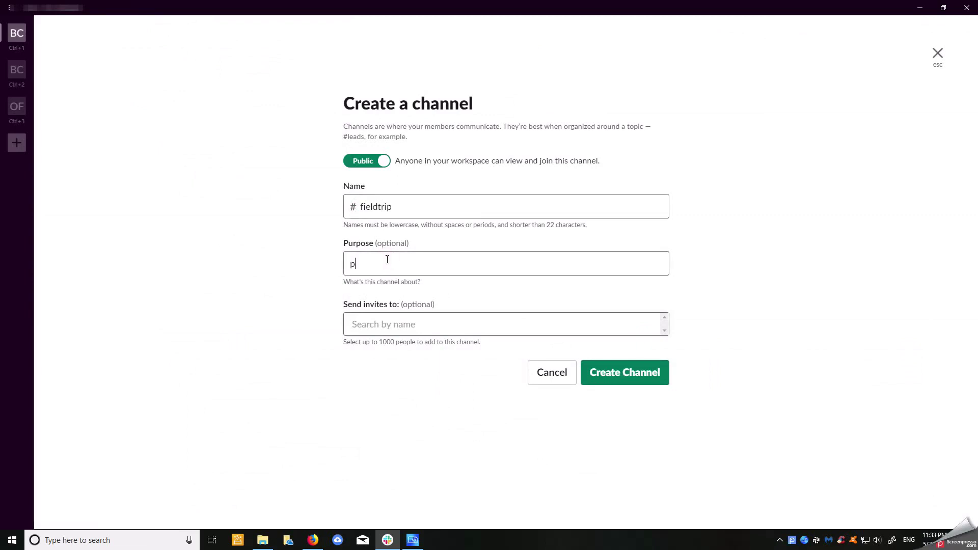
{"action": "type", "text": "lanning"}
{"action": "left_click", "coordinate": [414, 321]}
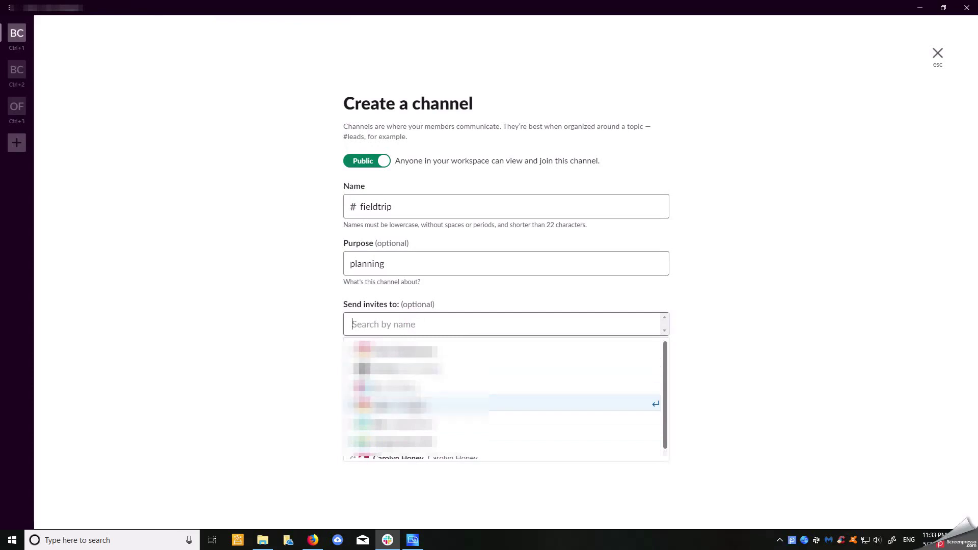
{"action": "left_click", "coordinate": [316, 406]}
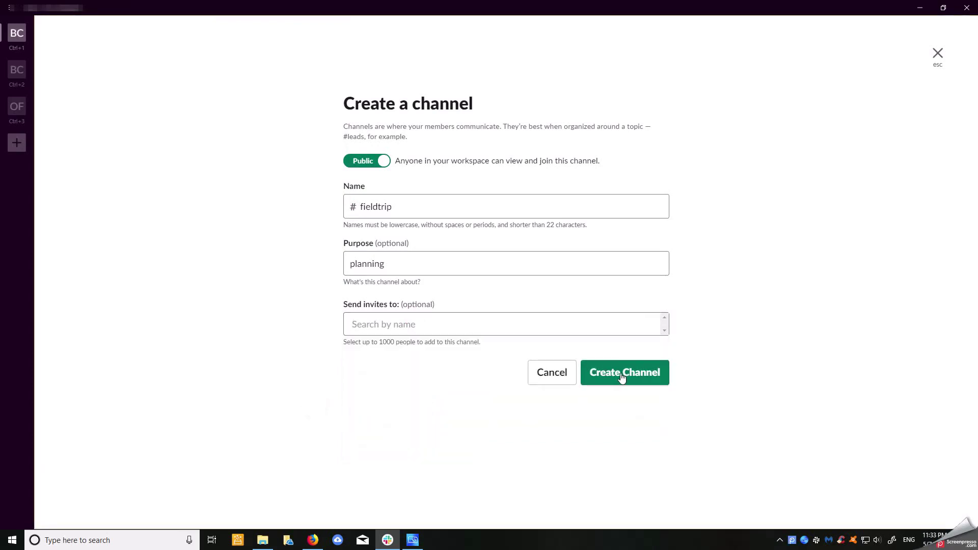
Try the private setting for the fieldtrip channel, return it to public, and create the channel.
{"action": "left_click", "coordinate": [364, 163]}
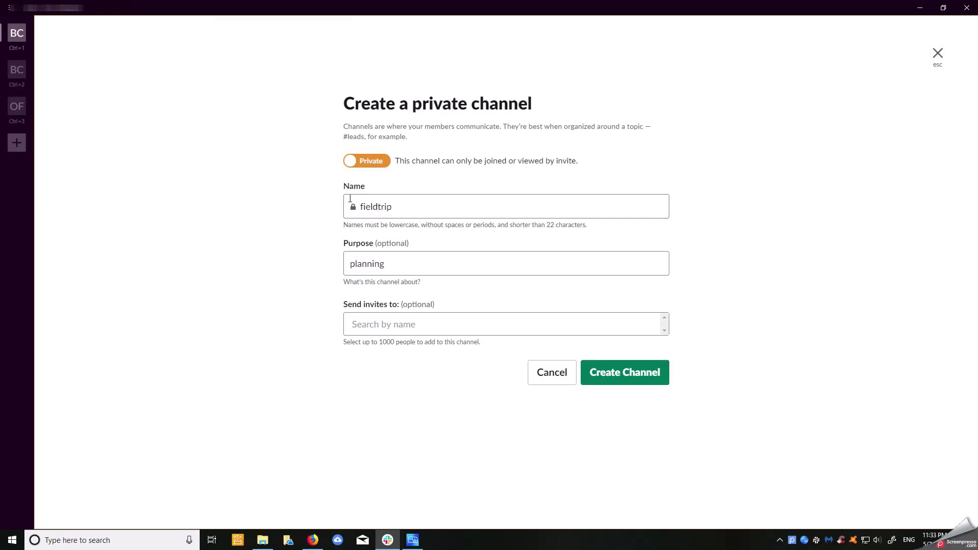
{"action": "left_click", "coordinate": [382, 167]}
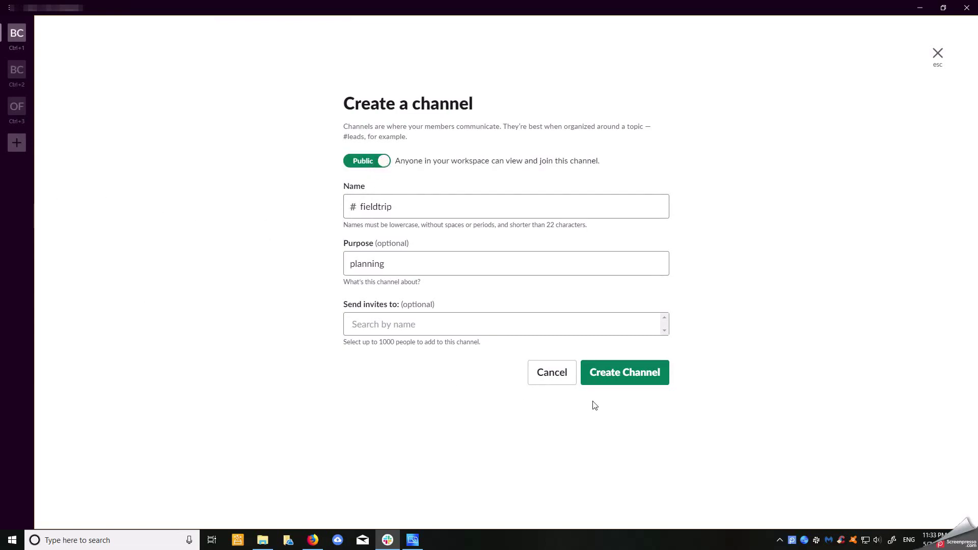
{"action": "left_click", "coordinate": [618, 383]}
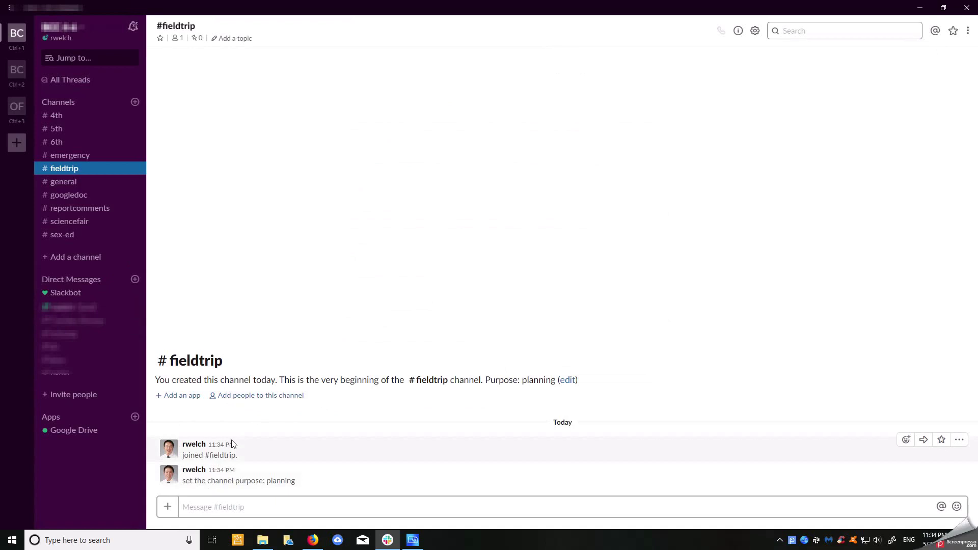
{"action": "left_click", "coordinate": [211, 509]}
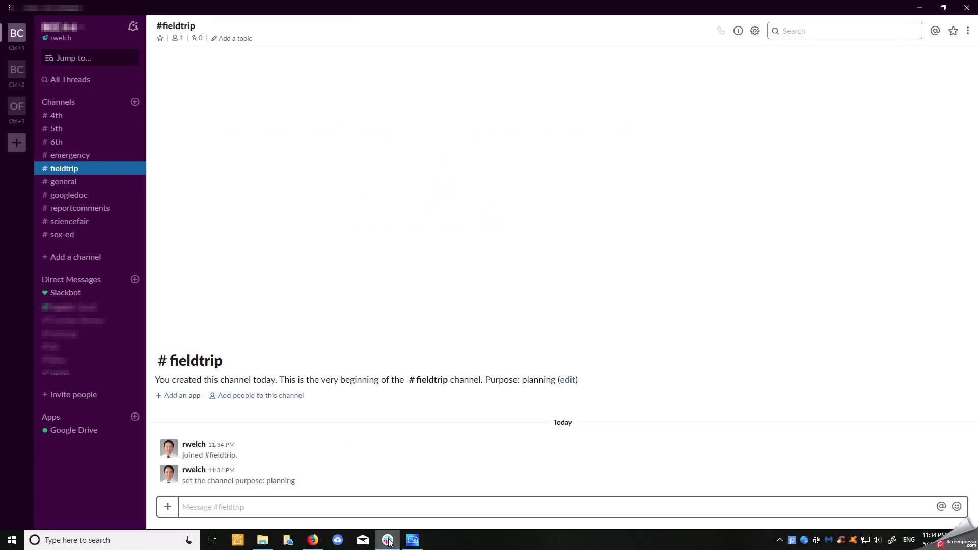
Switch to the ASUS Sync phone mirror, open Slack there, and send "Thank you" in the #fieldtrip channel.
{"action": "mouse_move", "coordinate": [418, 547]}
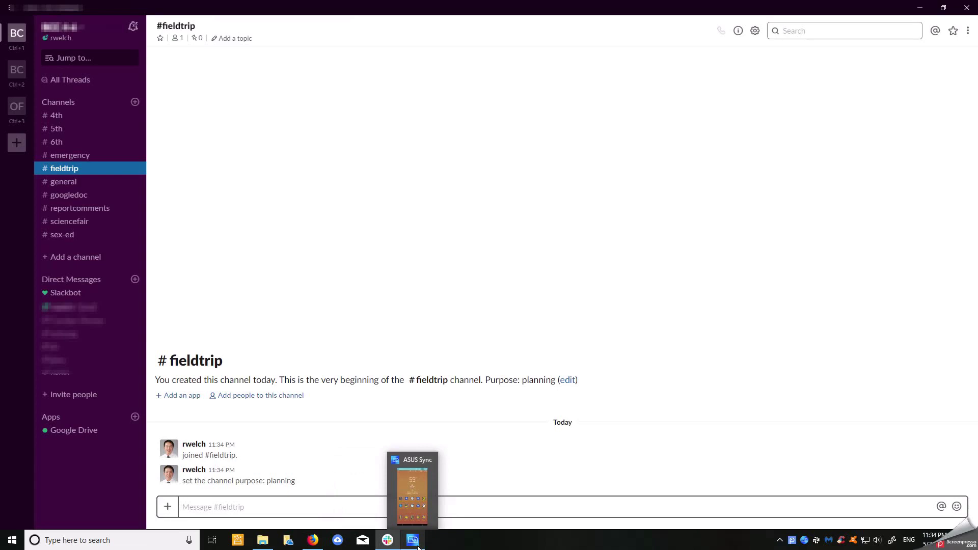
{"action": "left_click", "coordinate": [418, 547]}
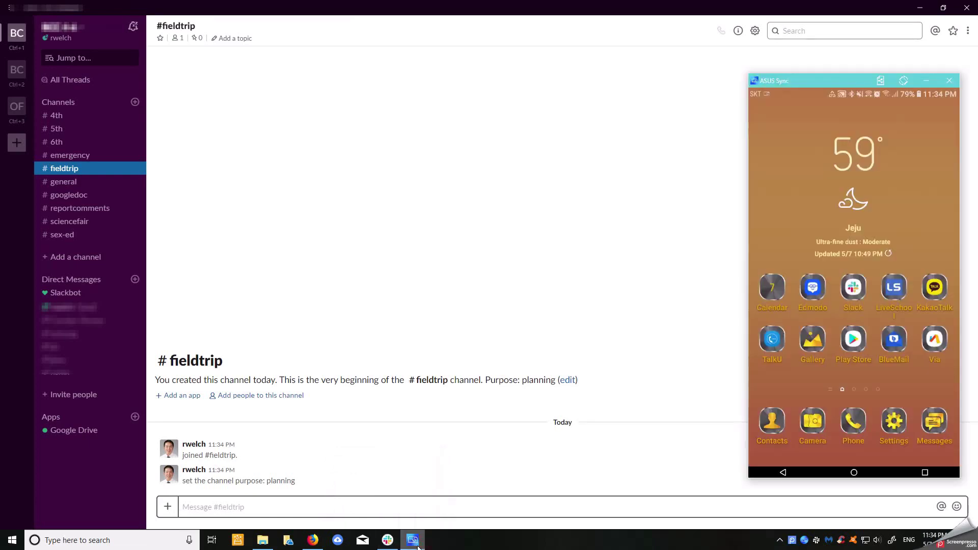
{"action": "left_click", "coordinate": [857, 297]}
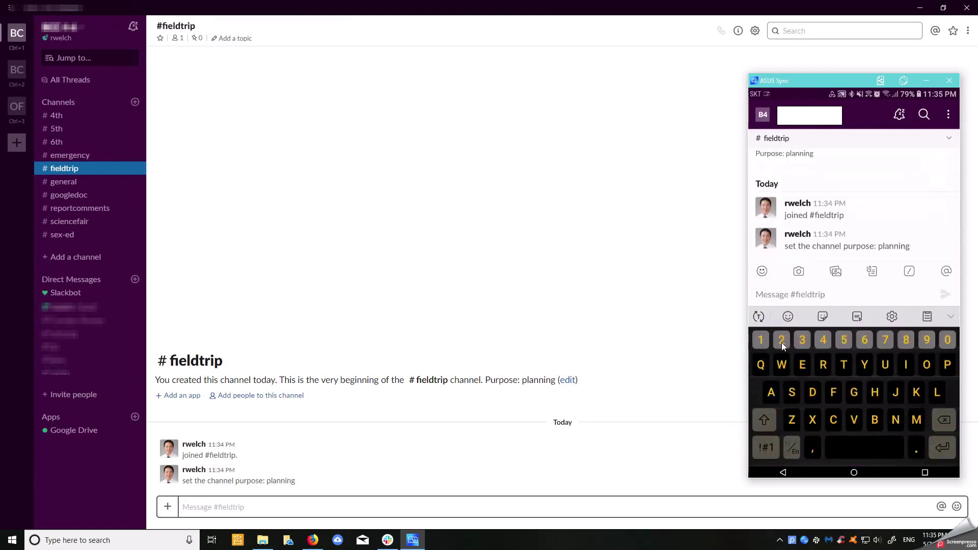
{"action": "type", "text": "Thank you"}
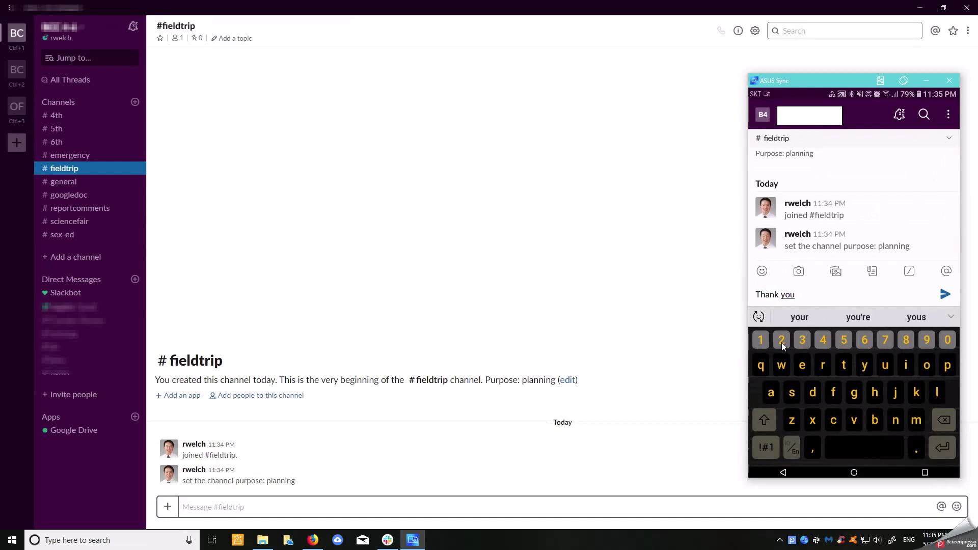
{"action": "key", "text": "Return"}
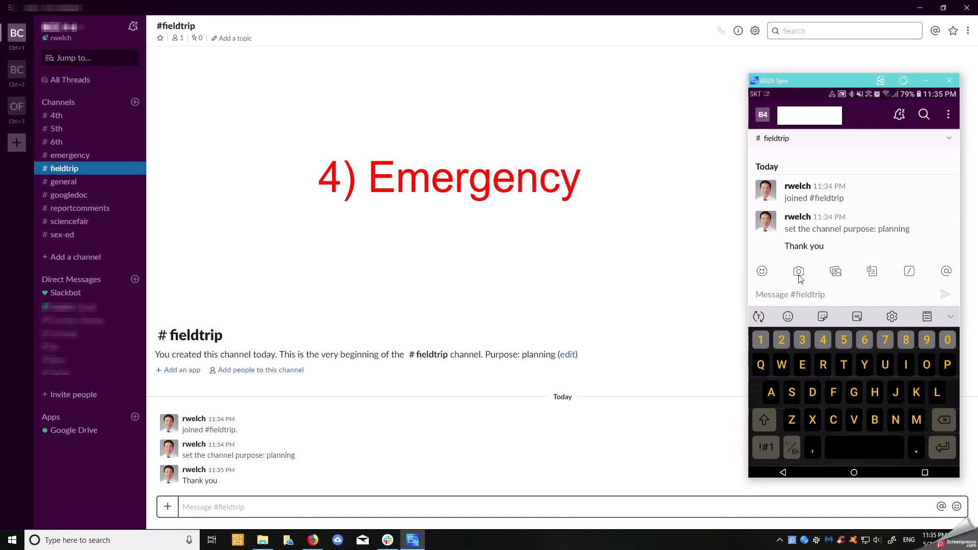
Open the #emergency channel in the phone's Slack app.
{"action": "left_click", "coordinate": [761, 116]}
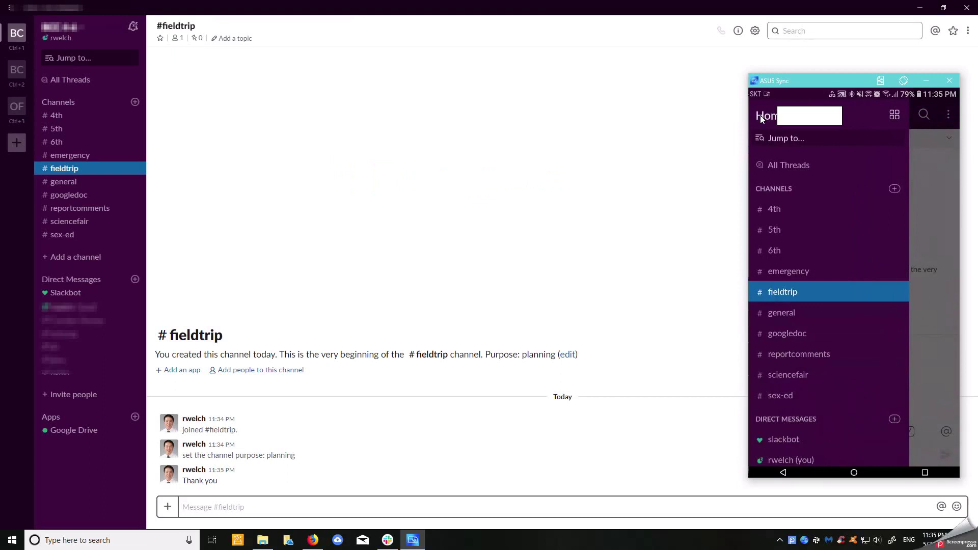
{"action": "left_click", "coordinate": [761, 116]}
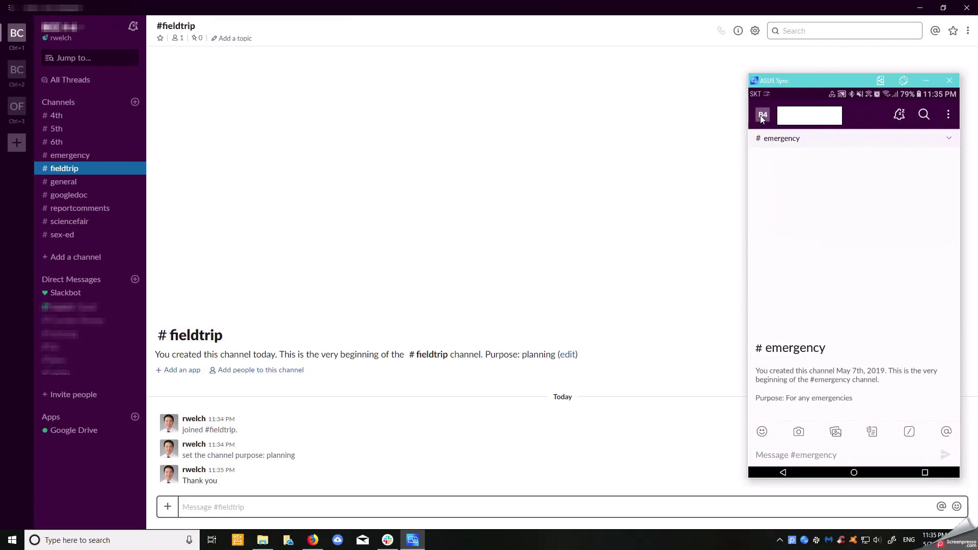
Send a message in the phone's #emergency channel stating the injured person's first name followed by "is hurt".
{"action": "type", "text": "John "}
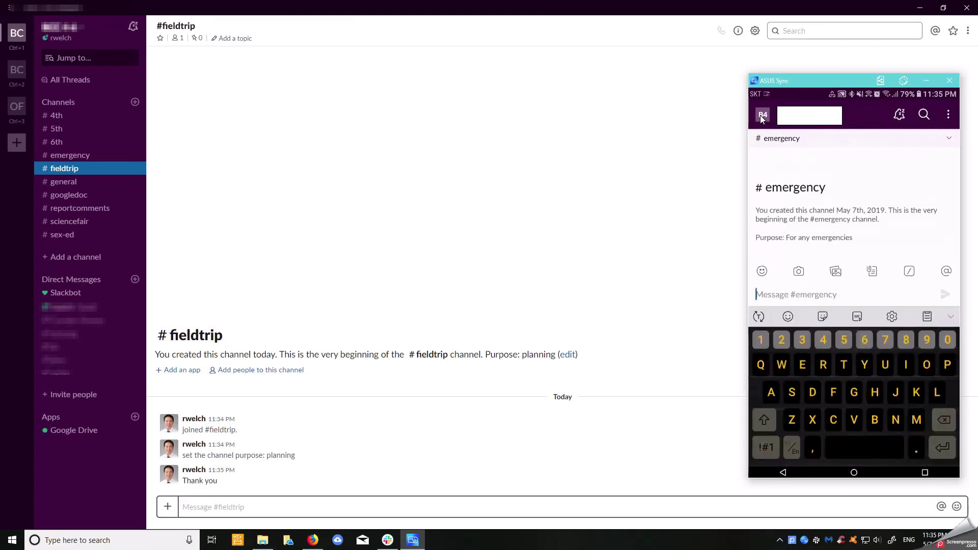
{"action": "type", "text": "i"}
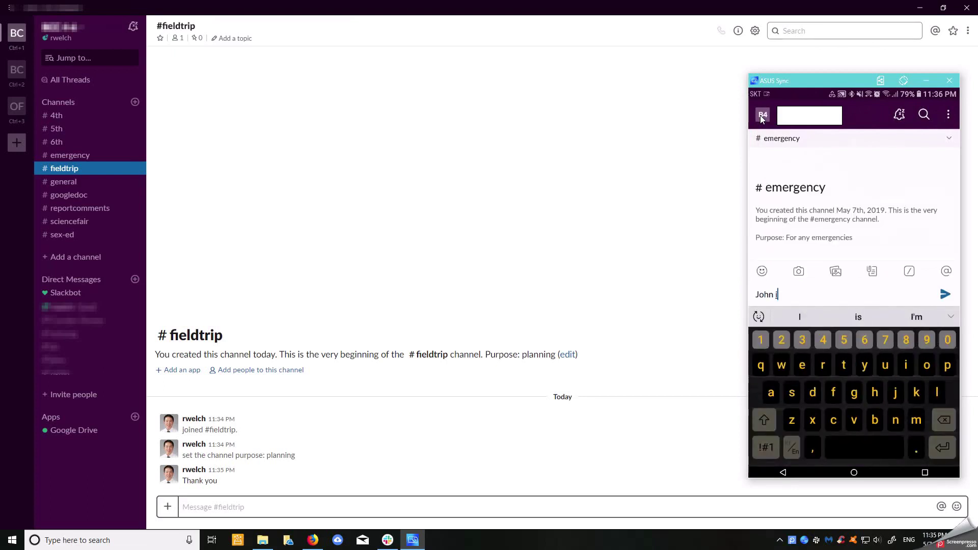
{"action": "type", "text": "s hurt"}
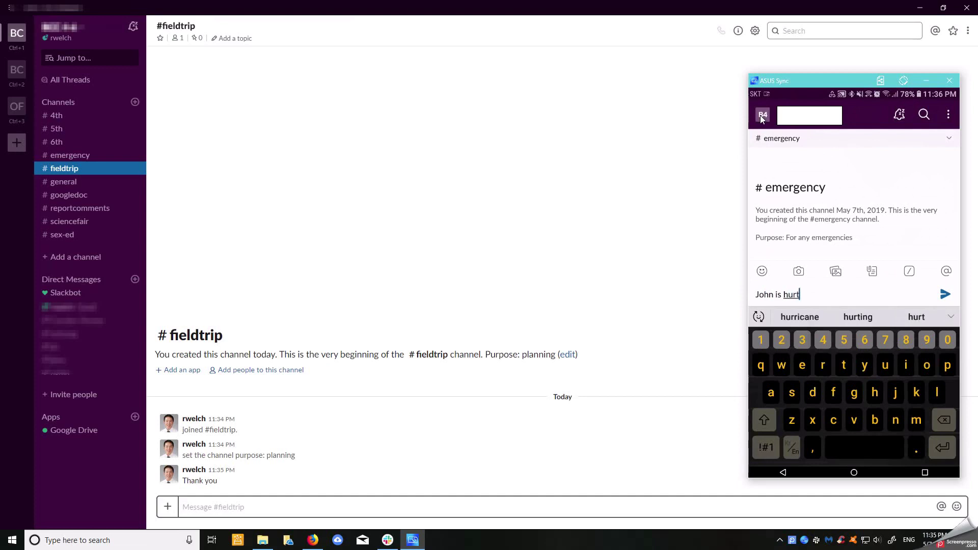
{"action": "key", "text": "Return"}
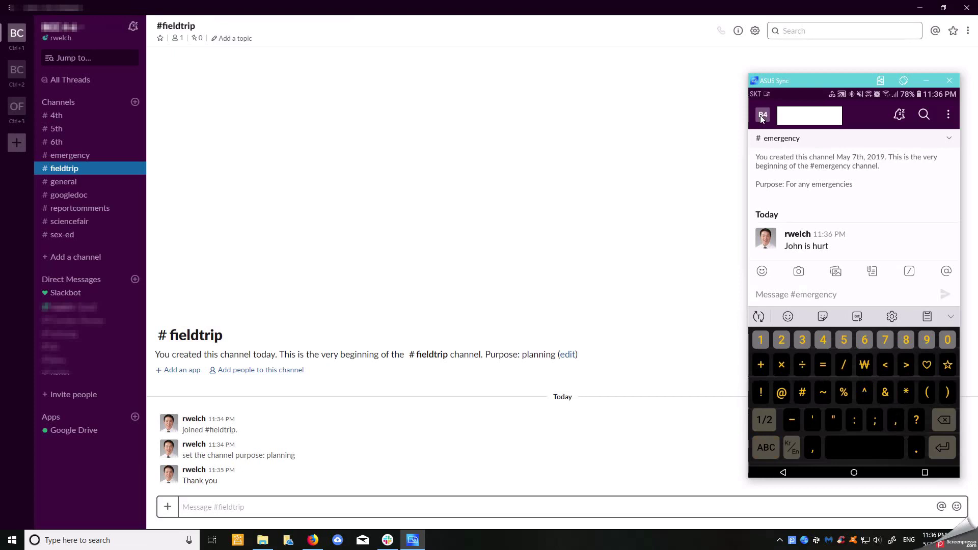
{"action": "type", "text": "@"}
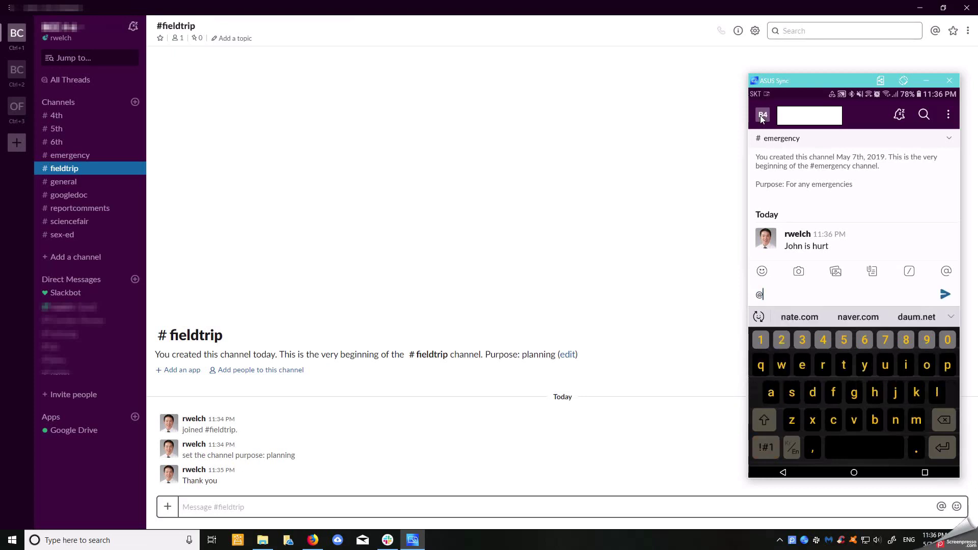
{"action": "type", "text": "recess"}
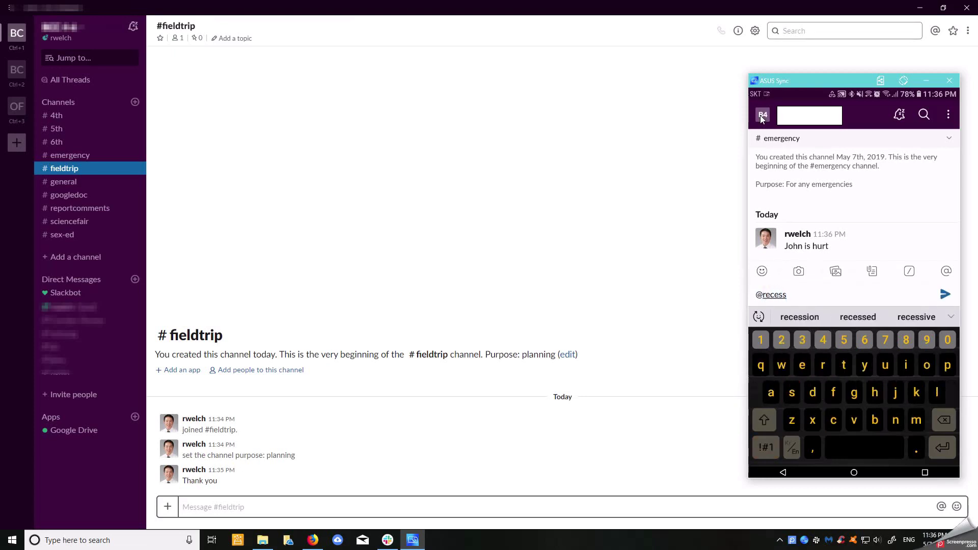
{"action": "key", "text": "Return"}
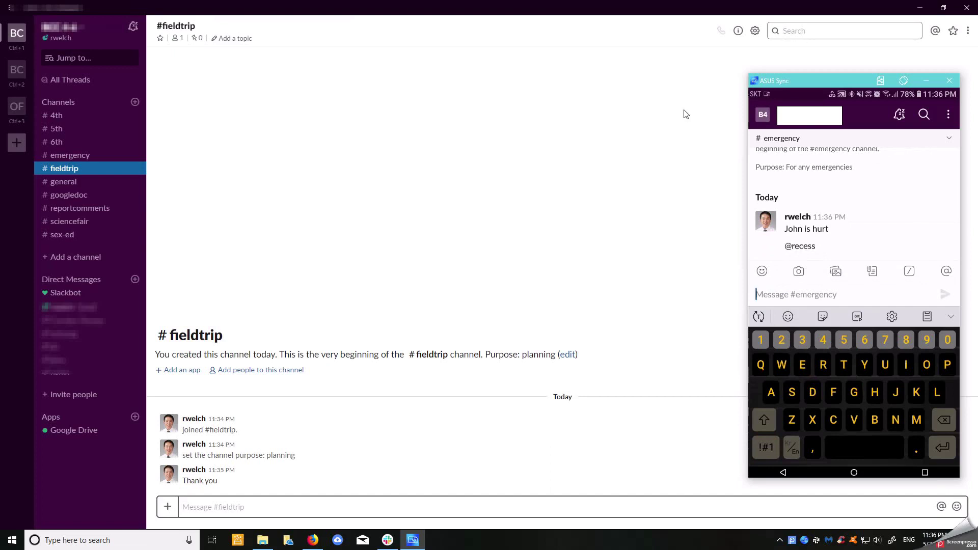
{"action": "left_click", "coordinate": [99, 158]}
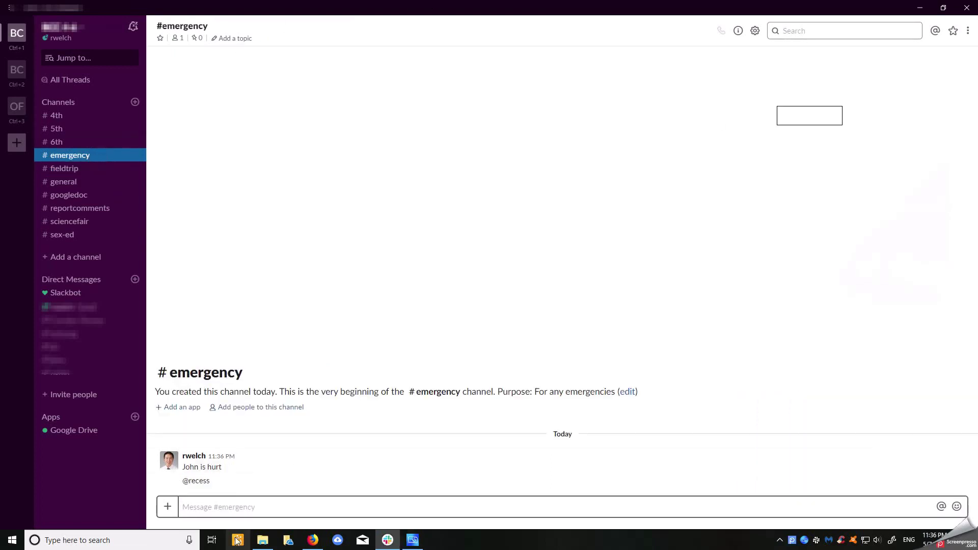
Switch back to the ASUS Sync phone mirror and send "5-A 10 students, 1 teacher" in the #emergency channel.
{"action": "left_click", "coordinate": [413, 540]}
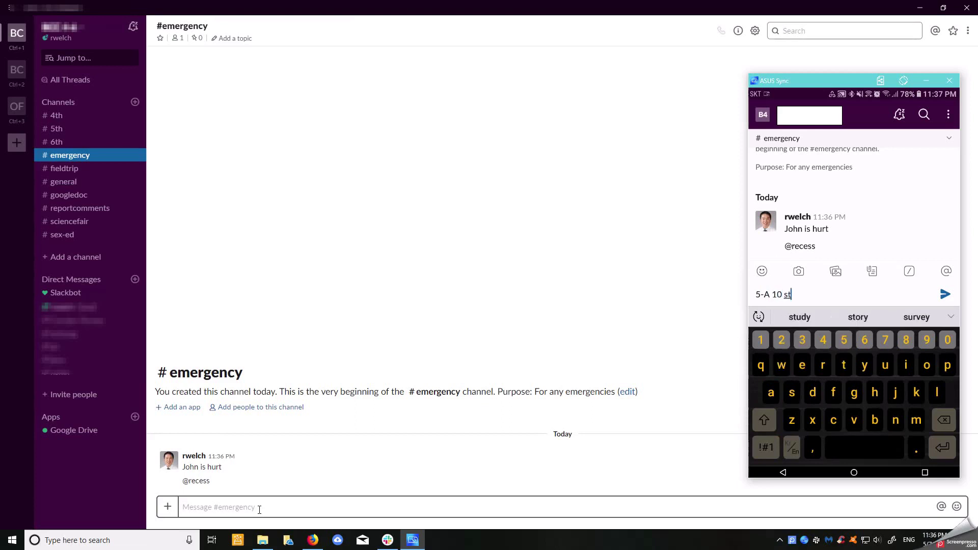
{"action": "type", "text": "udent"}
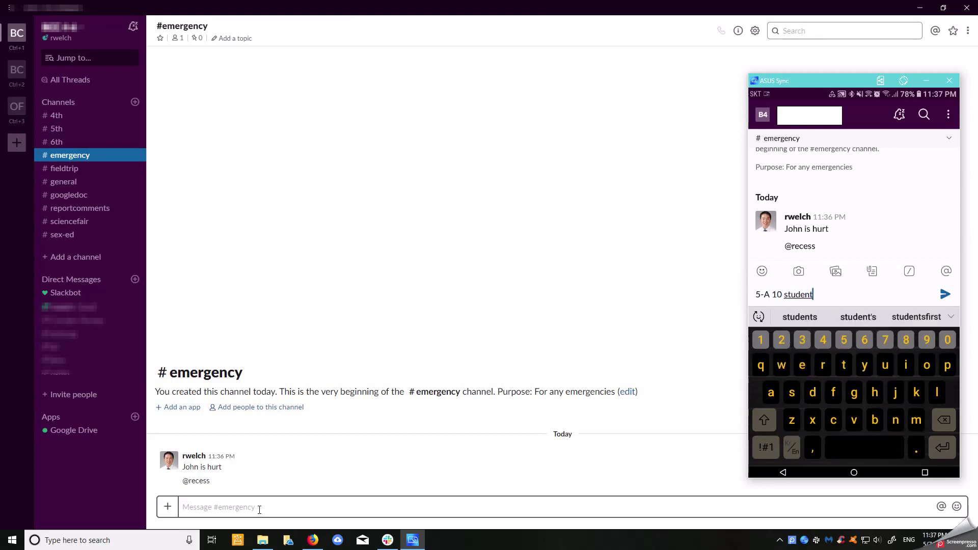
{"action": "type", "text": "s,"}
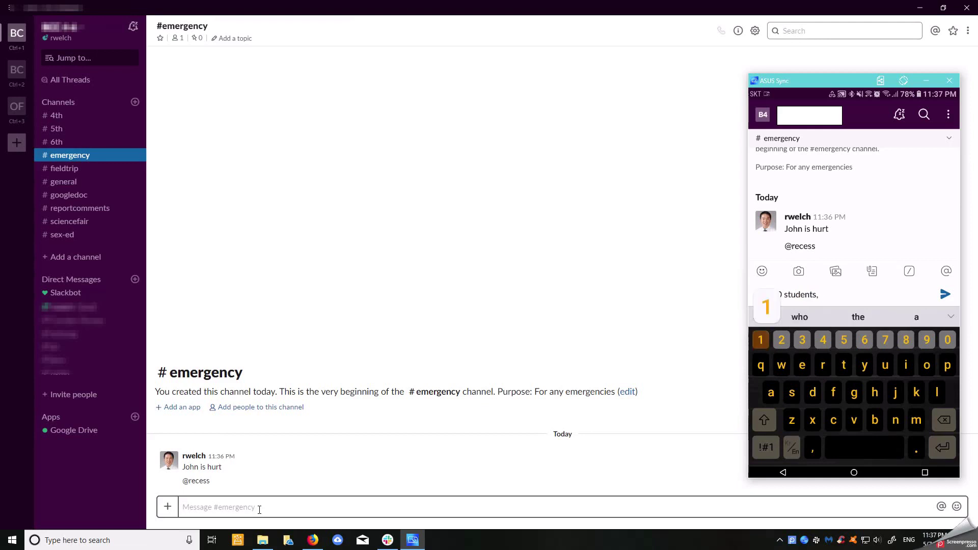
{"action": "type", "text": "1 tea"}
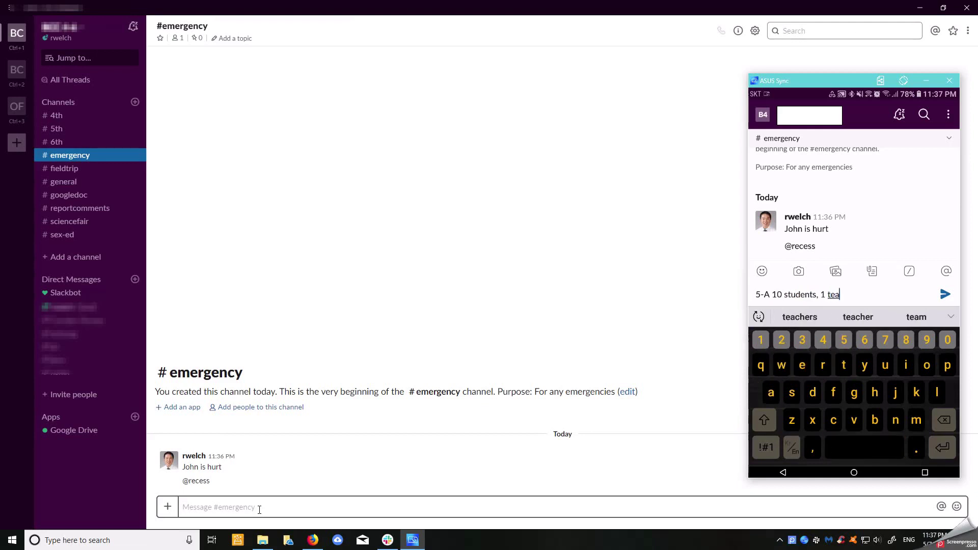
{"action": "type", "text": "cher"}
{"action": "key", "text": "Return"}
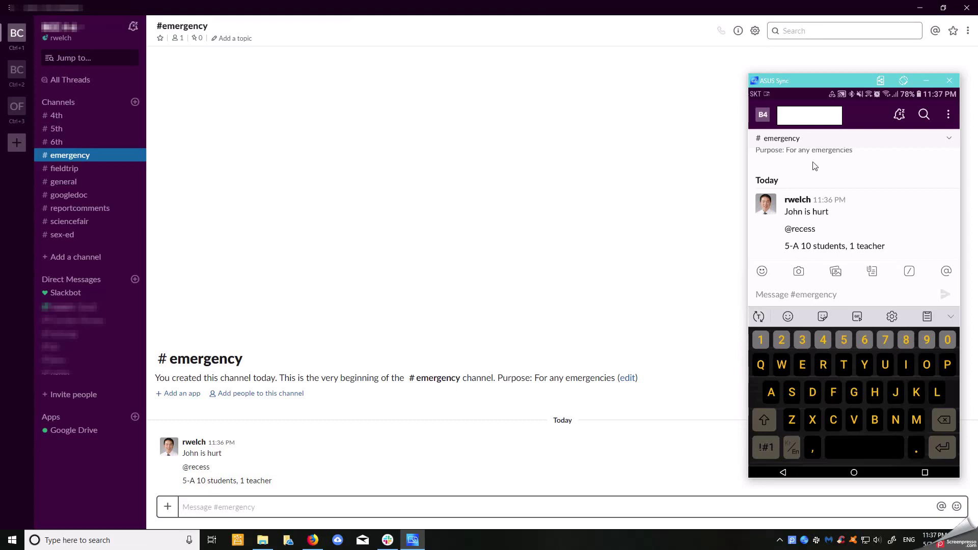
Minimize the phone mirror, switch to Firefox, and view the workspace's Analytics overview page.
{"action": "left_click", "coordinate": [925, 81]}
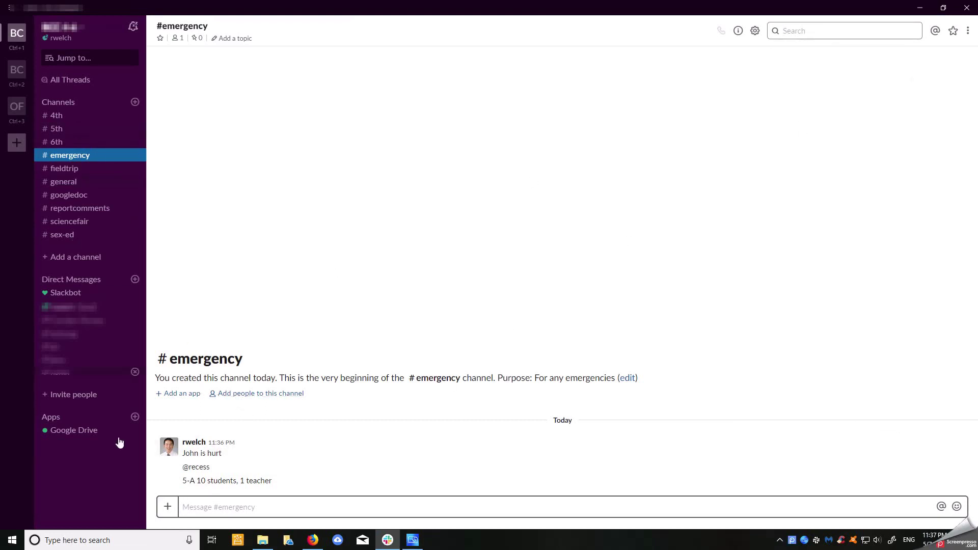
{"action": "left_click", "coordinate": [313, 540]}
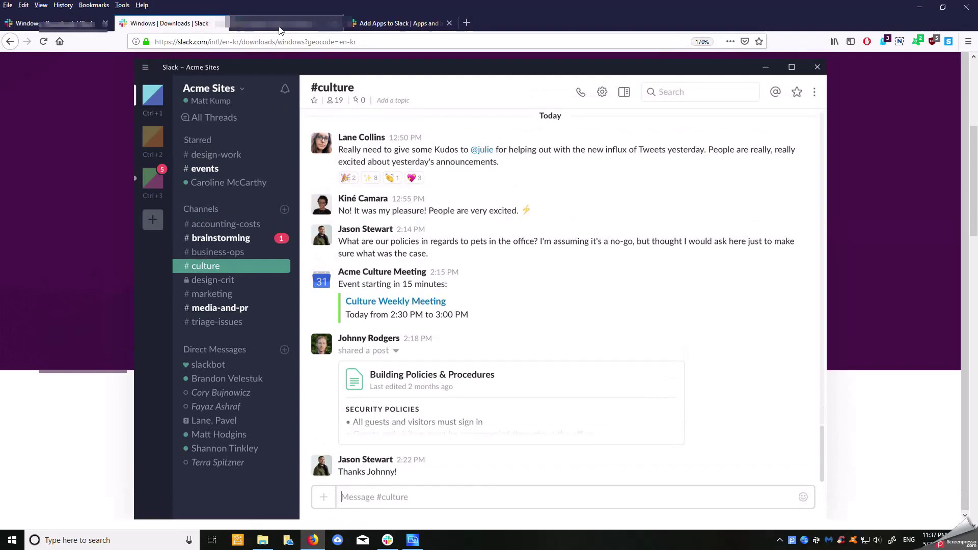
{"action": "left_click", "coordinate": [279, 30]}
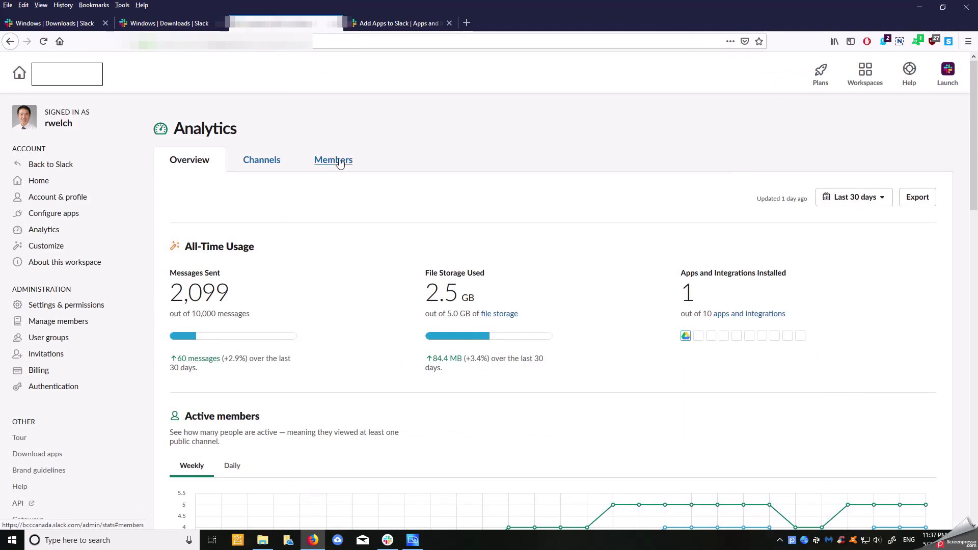
Look through the Slack App Directory's categories and featured apps, from Daily Tools to Brilliant Bots.
{"action": "left_click", "coordinate": [405, 29]}
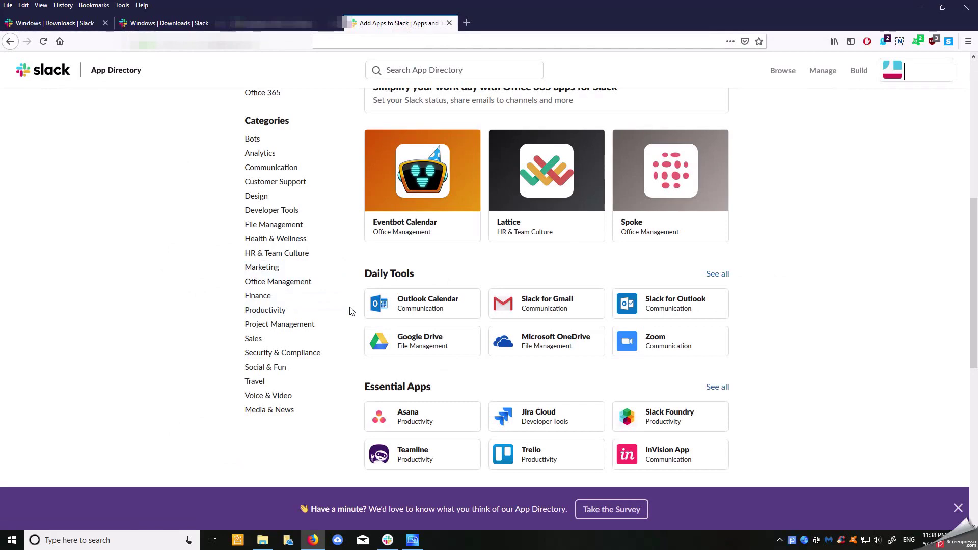
{"action": "scroll", "coordinate": [349, 312], "scroll_direction": "up", "scroll_amount": 2}
{"action": "scroll", "coordinate": [350, 311], "scroll_direction": "down", "scroll_amount": 4}
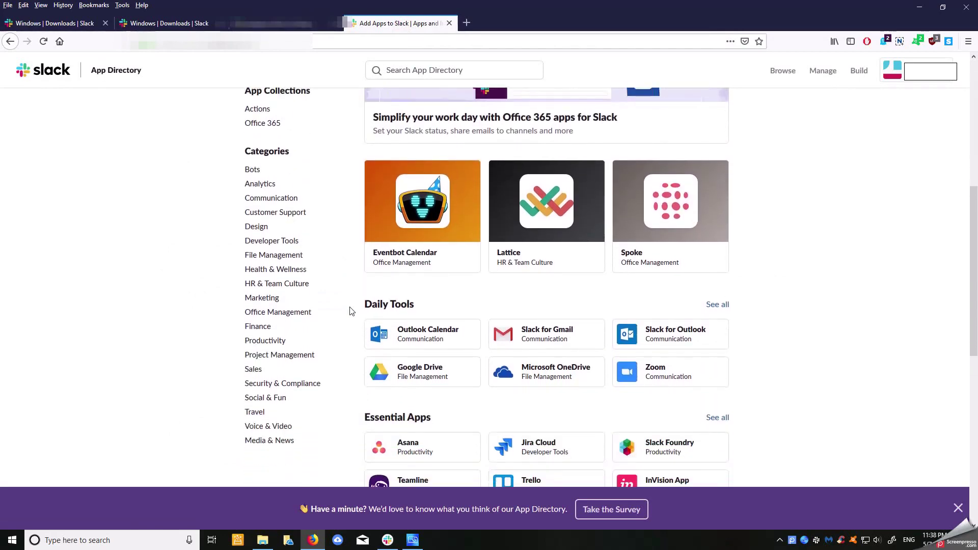
{"action": "scroll", "coordinate": [350, 311], "scroll_direction": "down", "scroll_amount": 3}
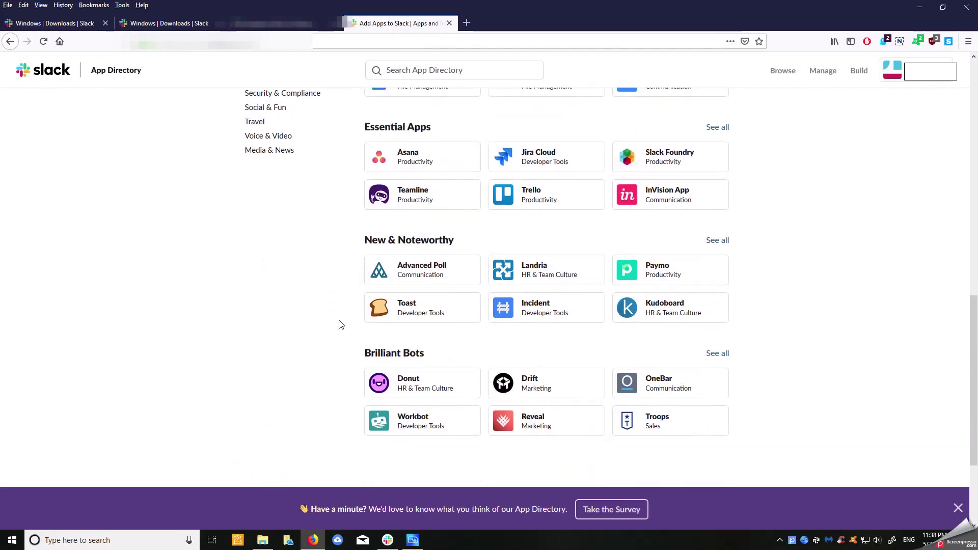
{"action": "scroll", "coordinate": [340, 324], "scroll_direction": "up", "scroll_amount": 2}
{"action": "scroll", "coordinate": [341, 324], "scroll_direction": "up", "scroll_amount": 3}
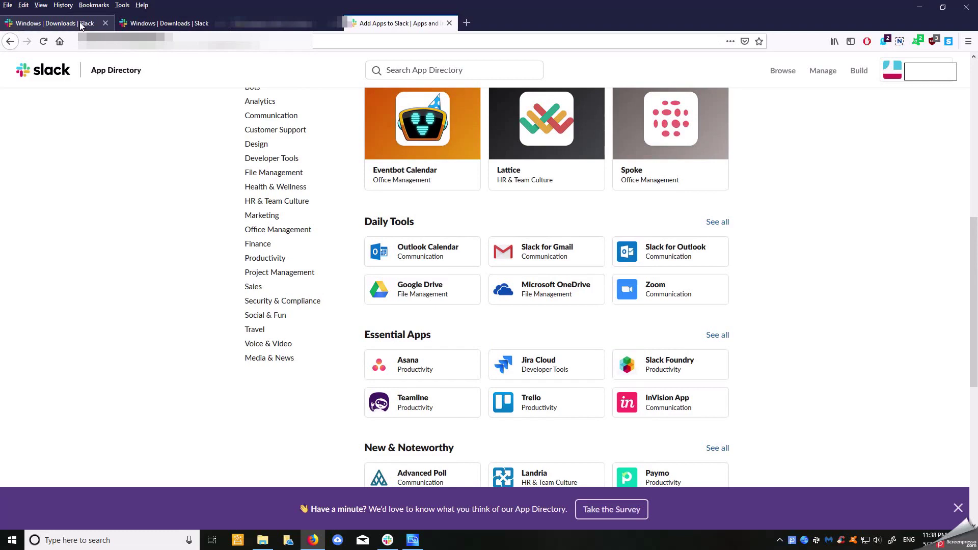
Return to the first Slack for Windows download page and go back to the slack.com home page.
{"action": "left_click", "coordinate": [80, 25]}
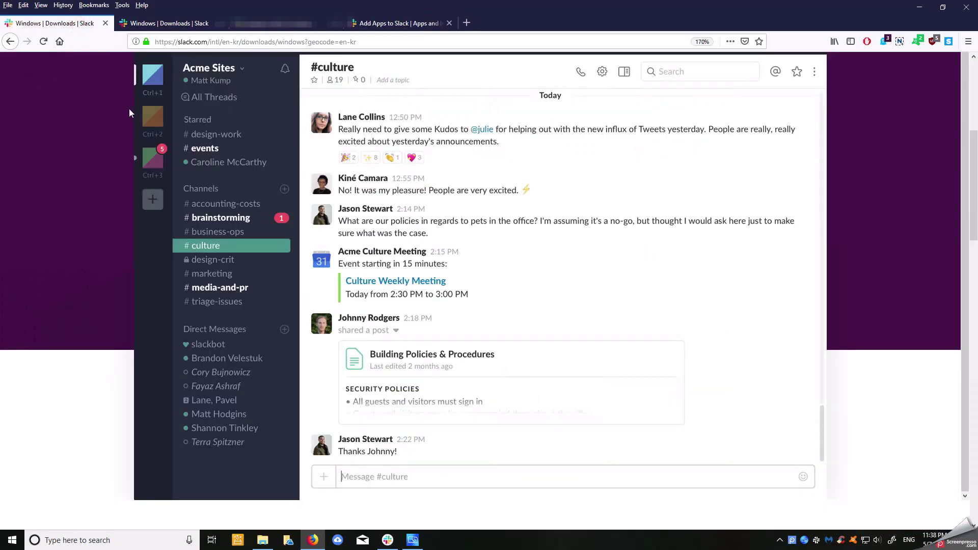
{"action": "left_click", "coordinate": [11, 42]}
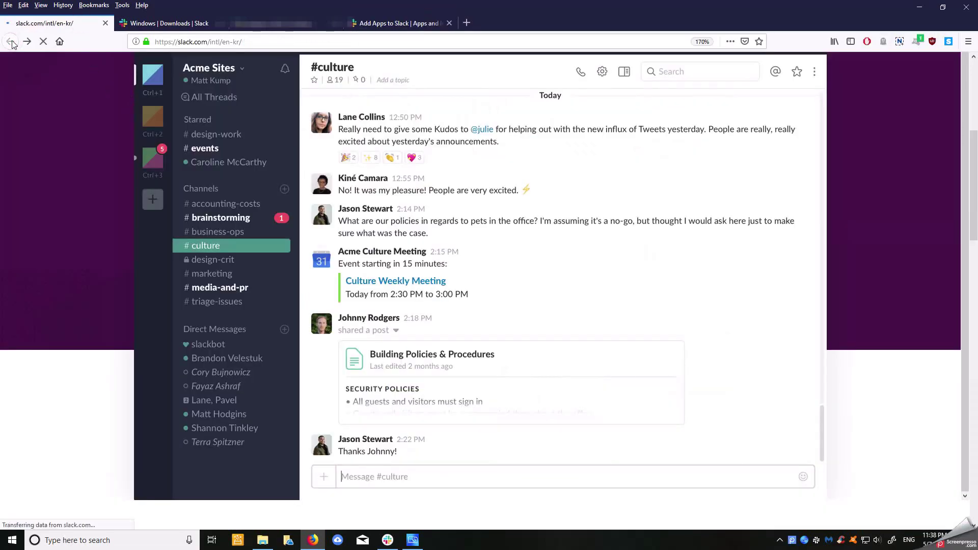